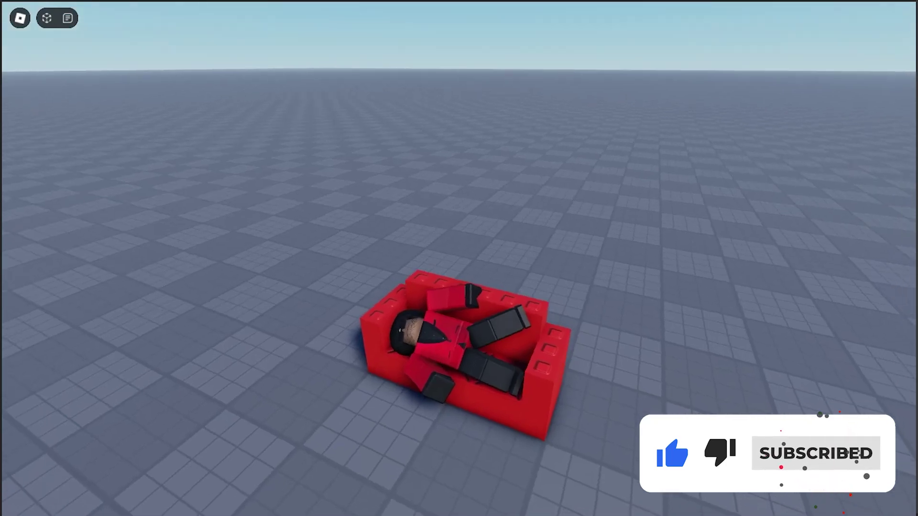
scroll(744, 479, up, 2)
right_drag(707, 442, 743, 480)
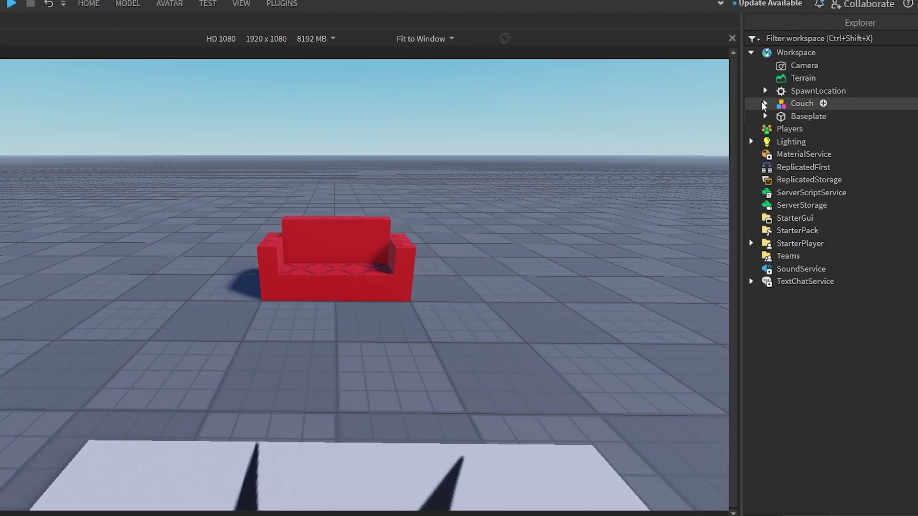
Add a Script object to the Seat inside the Couch model.
click(788, 101)
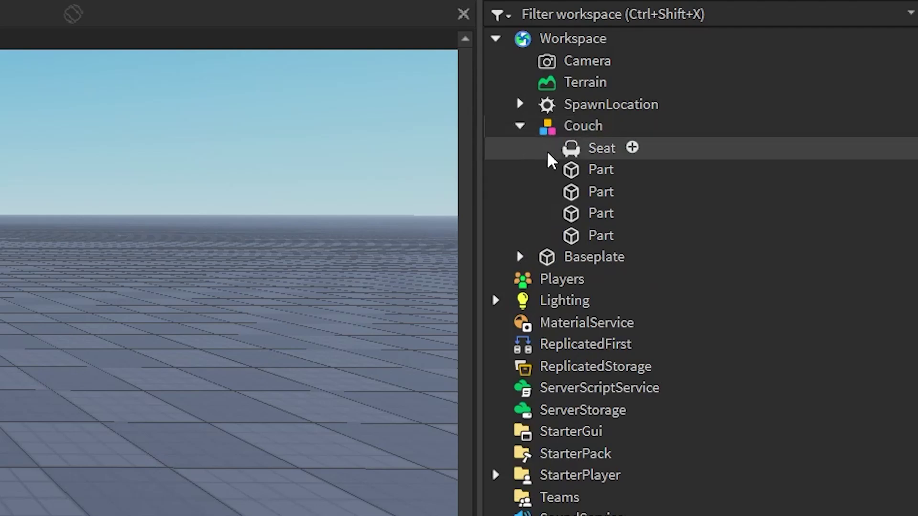
click(817, 118)
click(632, 147)
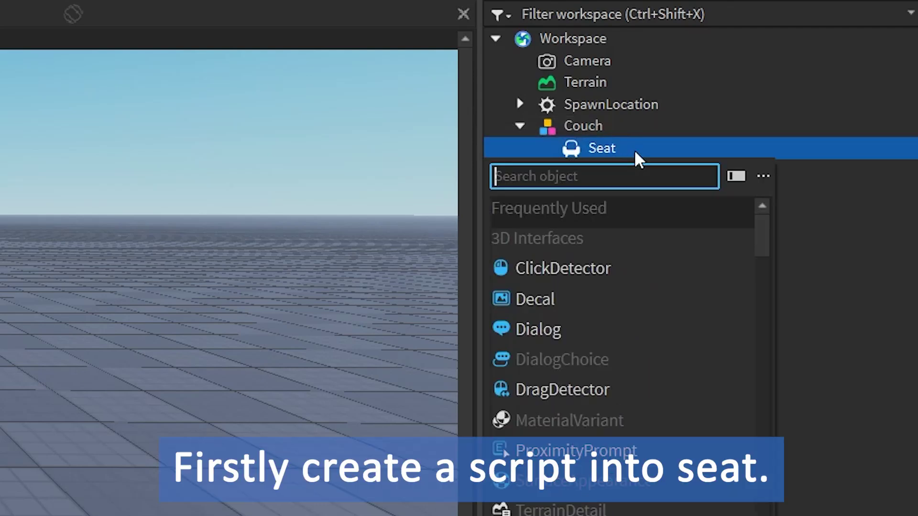
text(sc)
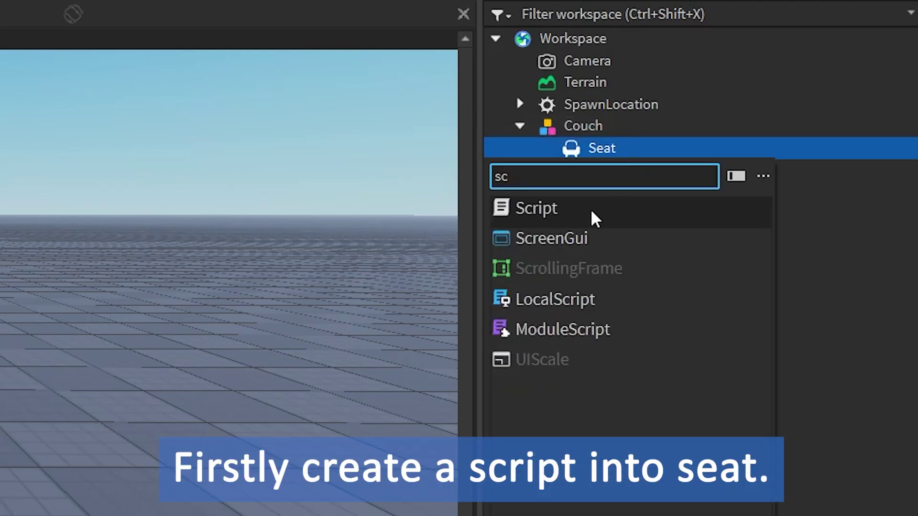
click(591, 214)
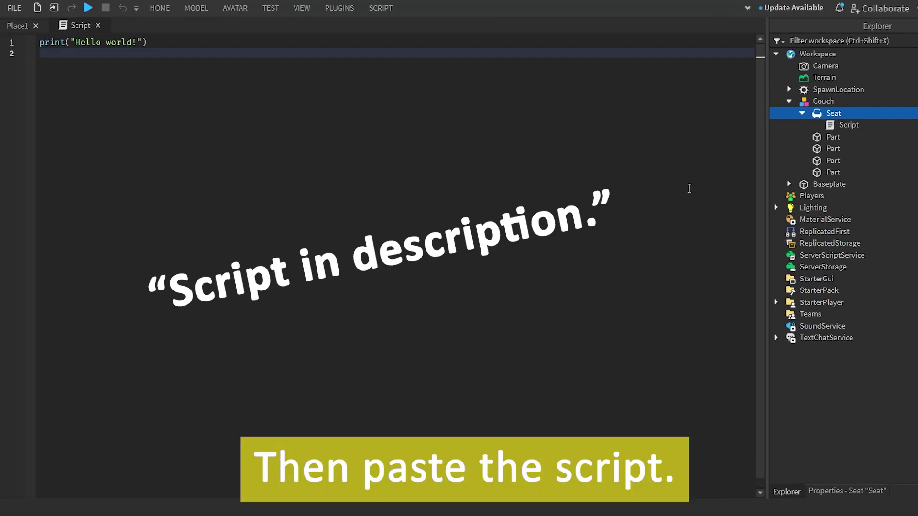
Replace the script's default code with the seat-occupant animation code and rename the script CustomSitAnimScript.
key(ctrl+a)
text(local Seat = script.Parent local Anim = script.Parent:FindFirstChildOfClass("Animation") local LastAnim = nil  Seat:GetPropertyChangedSignal("Occupant"):Connect(function() 	if Seat.Occupant == nil and LastAnim ~= nil then 		LastAnim:Stop() 	else 		LastAnim = Seat.Occupant.Parent:FindFirstChild("Humanoid"):LoadAnimation(Anim) 		LastAnim:Play() 	end end))
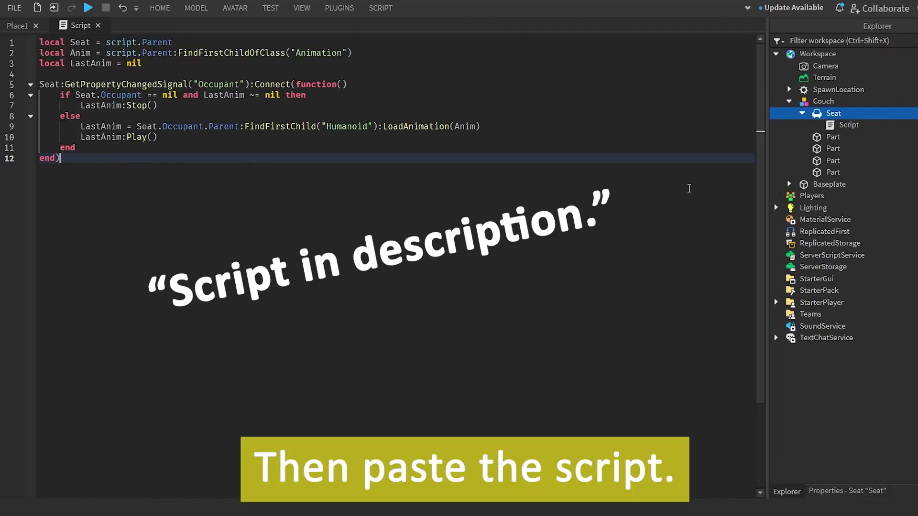
click(853, 126)
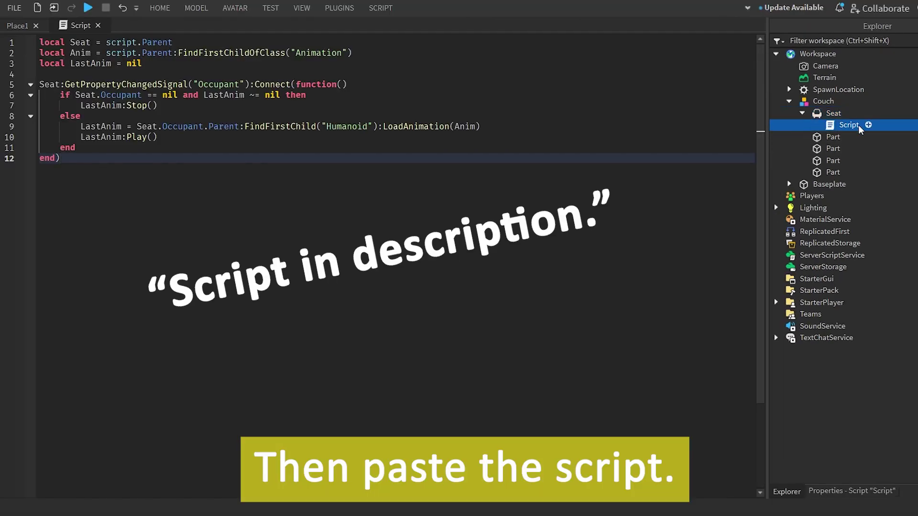
click(859, 126)
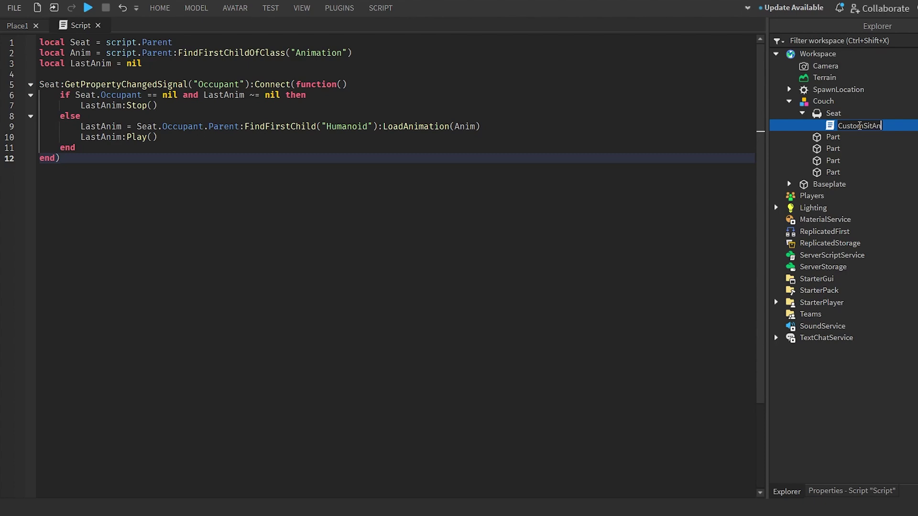
key(Return)
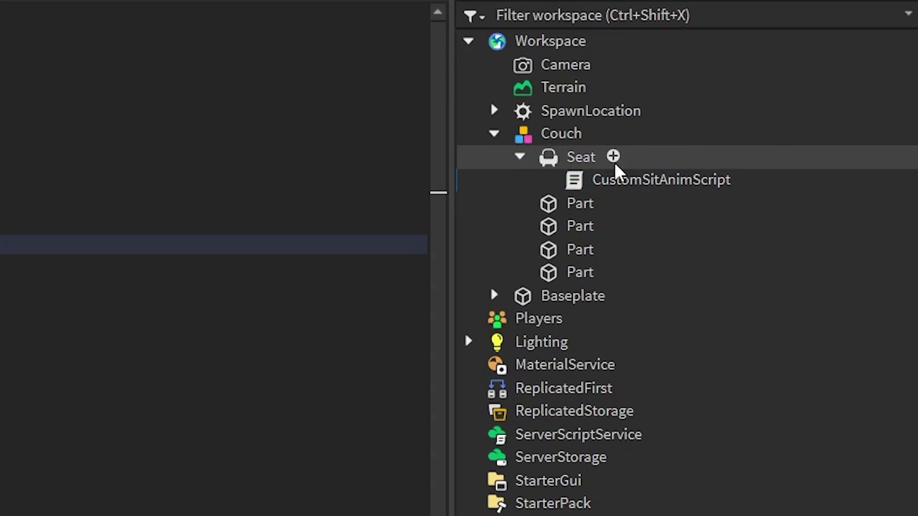
Add an Animation object to the couch's Seat.
click(613, 157)
text(a)
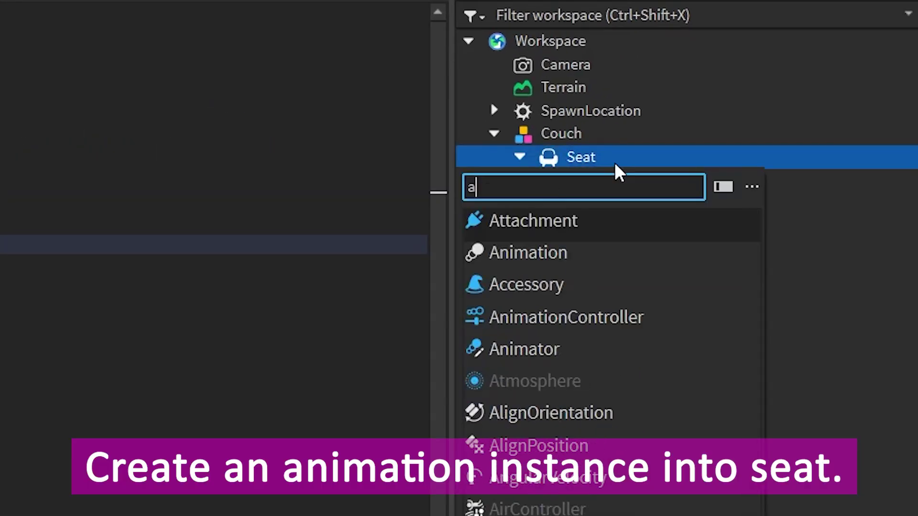
click(537, 254)
click(598, 210)
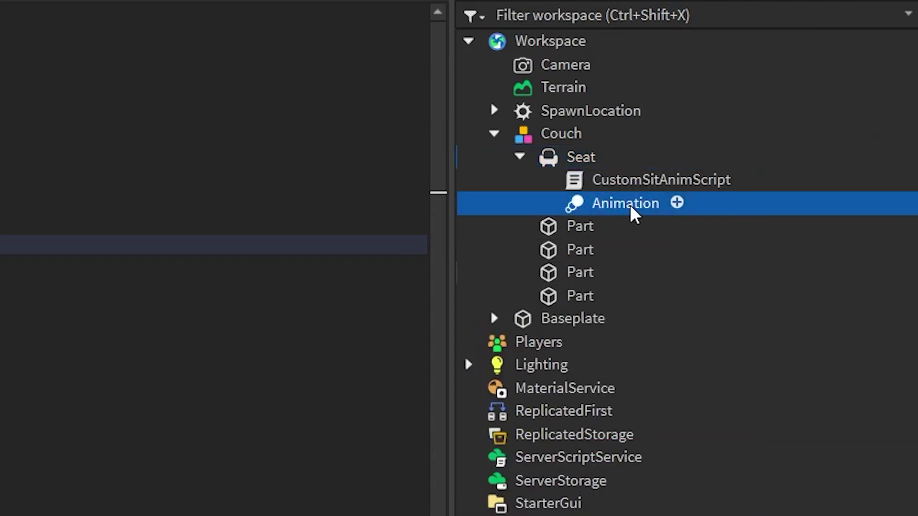
Generate an R15 masculine Block Avatar rig in the Place1 scene with Rig Builder.
click(11, 28)
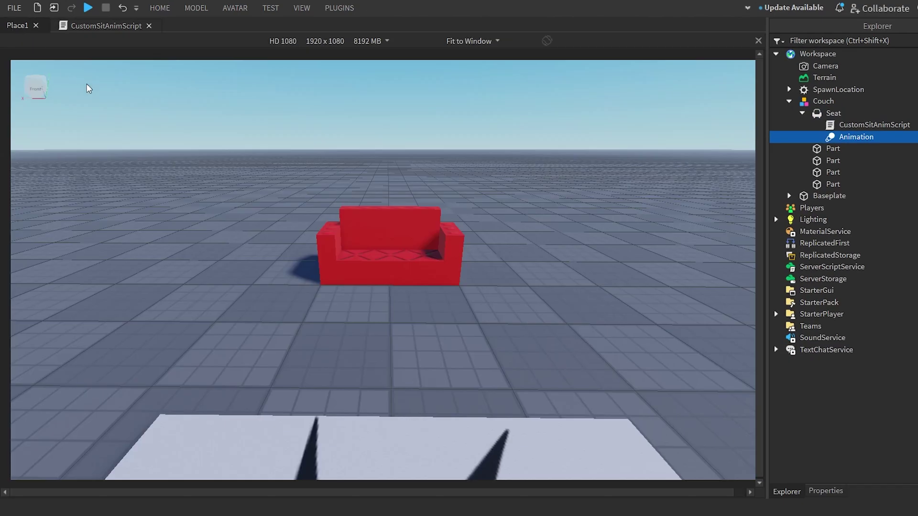
click(88, 88)
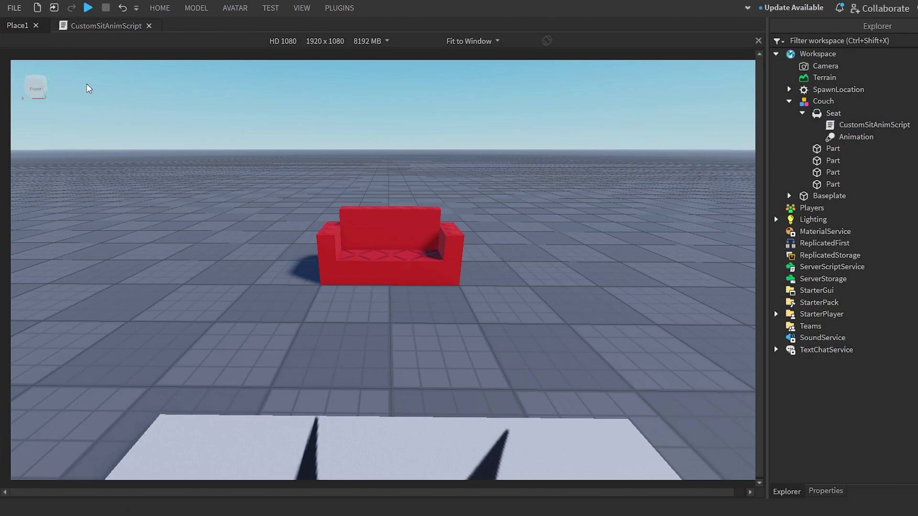
click(238, 10)
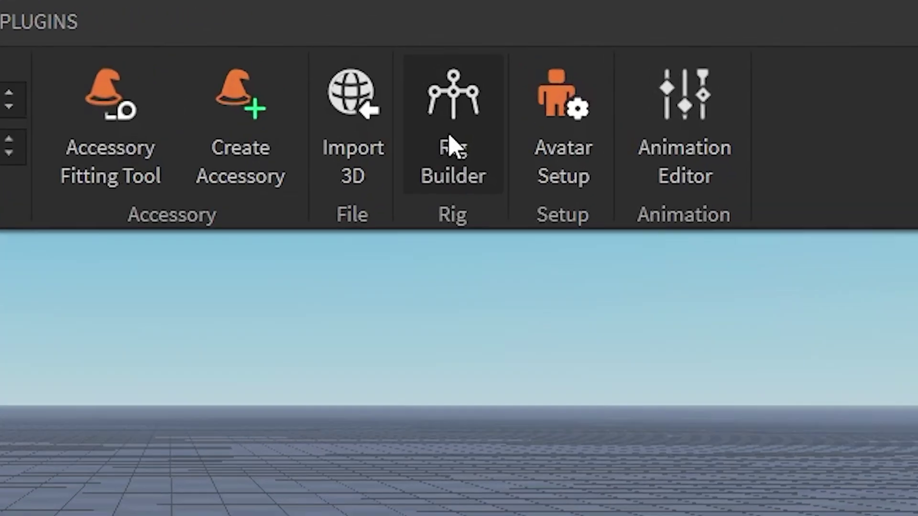
click(456, 149)
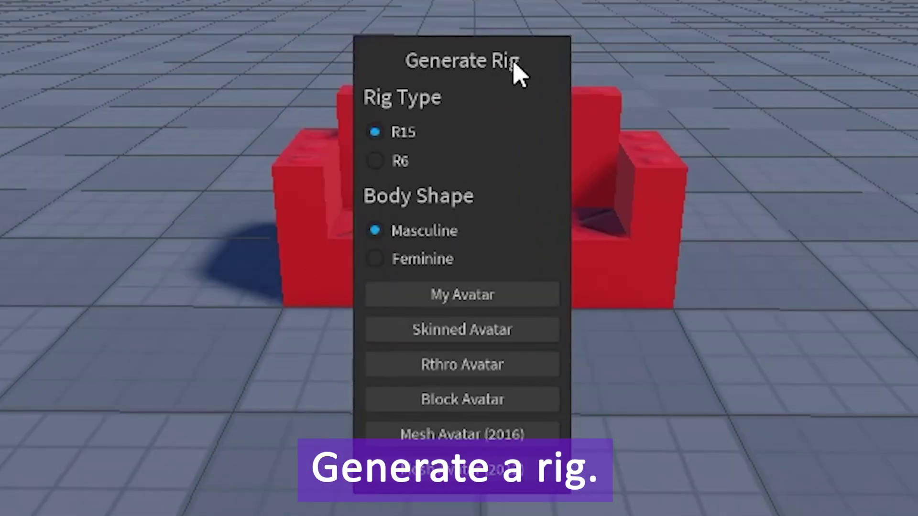
click(457, 406)
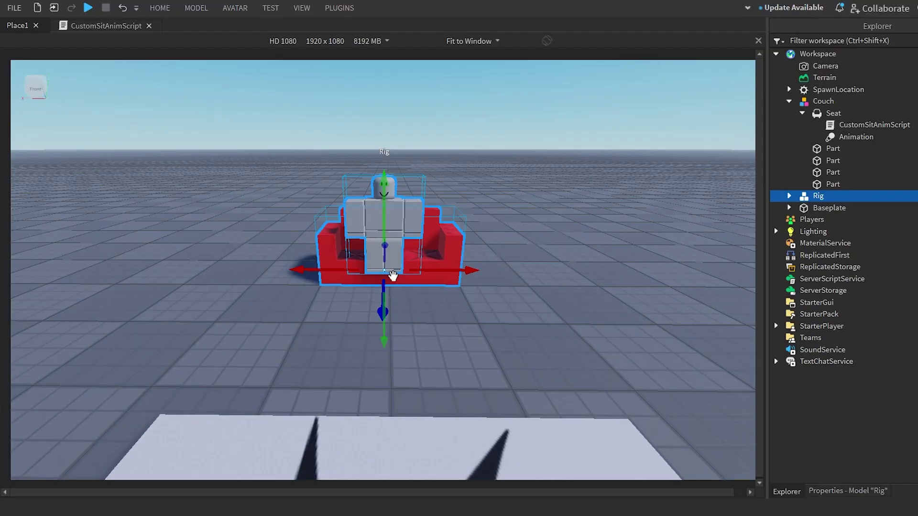
Move the rig so that it stands on the couch's seat cushion, and deselect it.
drag(397, 227, 398, 261)
right_drag(398, 261, 401, 274)
scroll(403, 273, up, 4)
drag(430, 274, 422, 275)
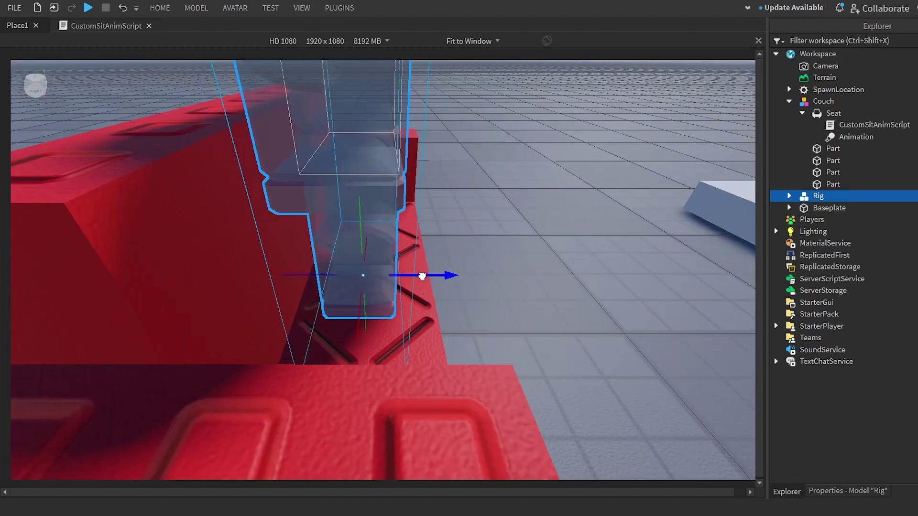
scroll(422, 277, down, 3)
right_drag(422, 275, 421, 276)
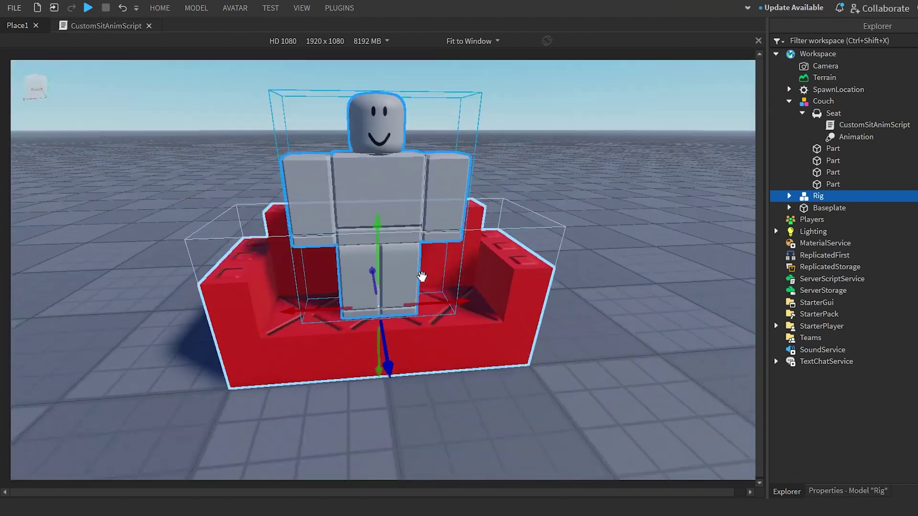
scroll(420, 274, down, 4)
click(174, 133)
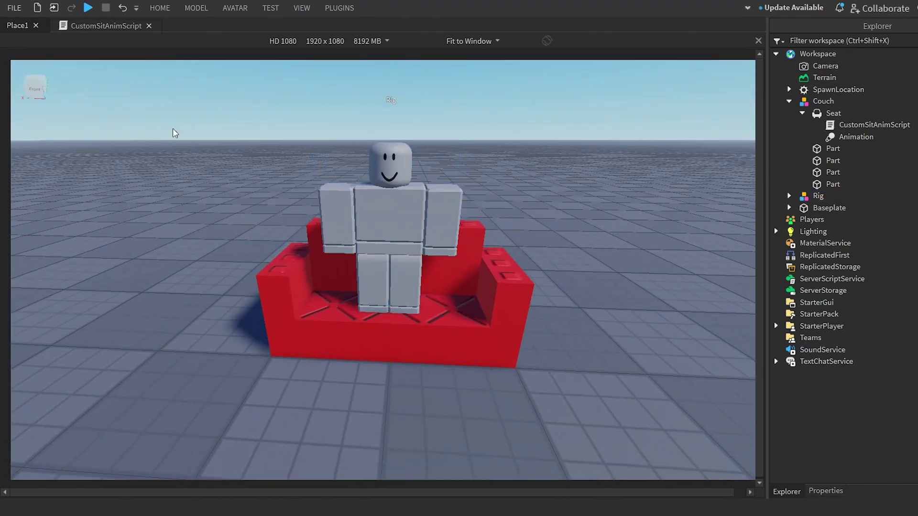
Open the Animation Editor for the rig and create an animation named Custom Sit Animation.
click(236, 9)
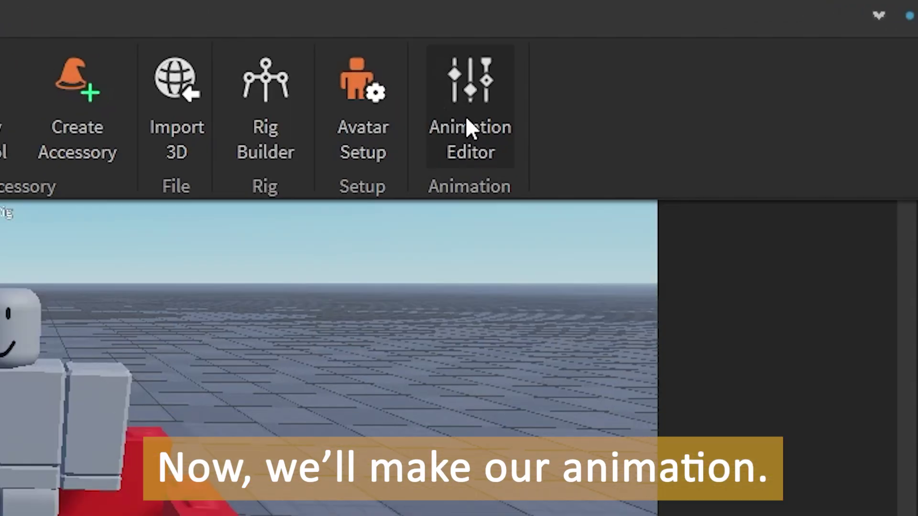
click(451, 143)
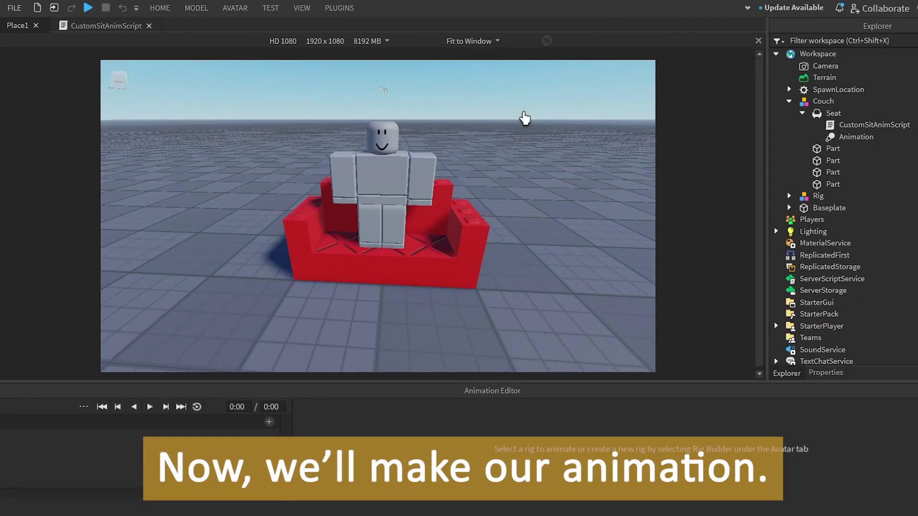
click(383, 212)
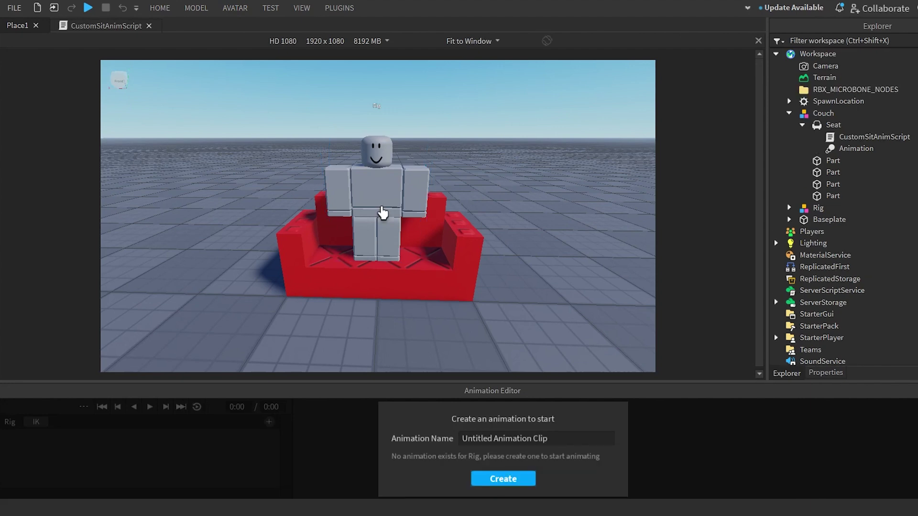
double_click(561, 438)
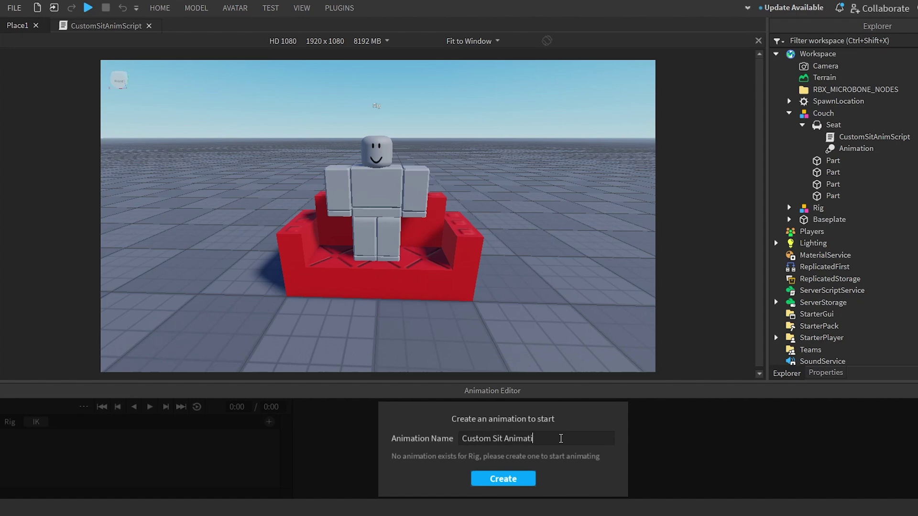
click(503, 479)
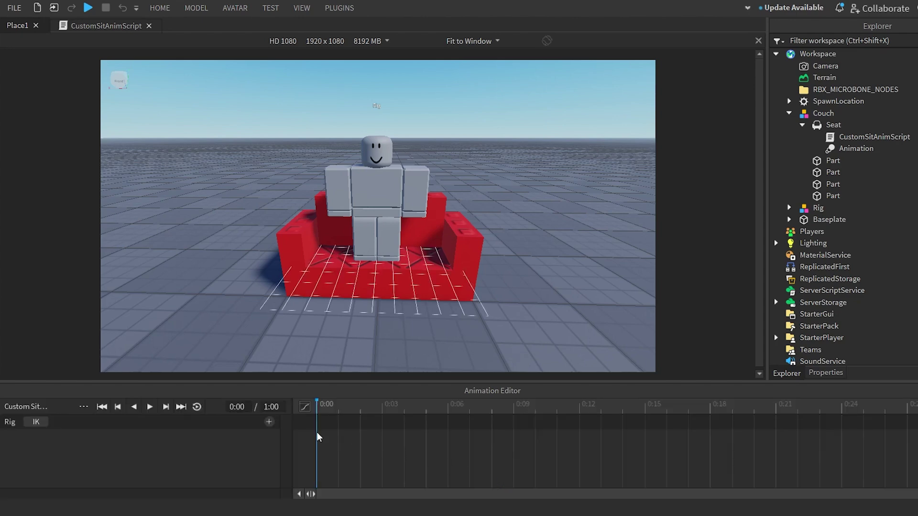
Rotate the rig's LowerTorso at frame 0:00 so the body lies lengthwise along the couch.
click(372, 214)
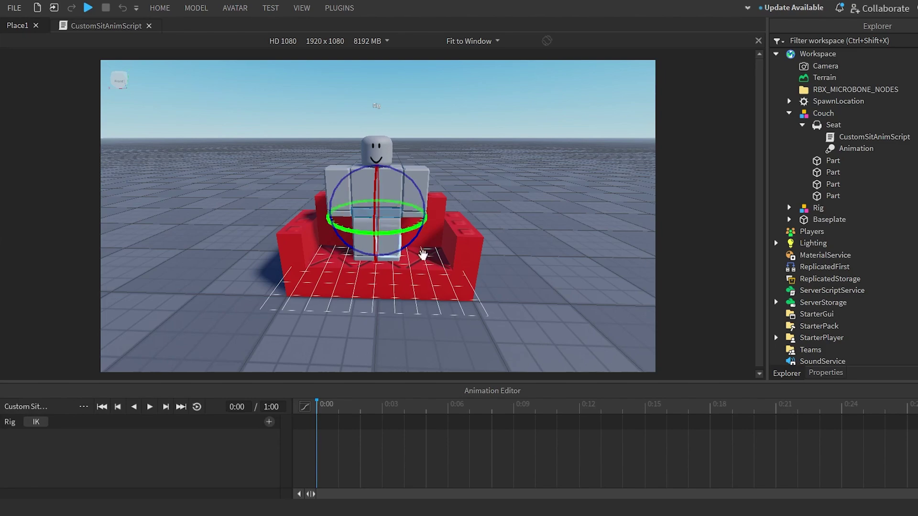
key(a)
right_drag(423, 254, 431, 258)
key(w)
drag(401, 180, 350, 156)
scroll(371, 189, up, 3)
right_drag(363, 177, 370, 189)
scroll(360, 225, down, 5)
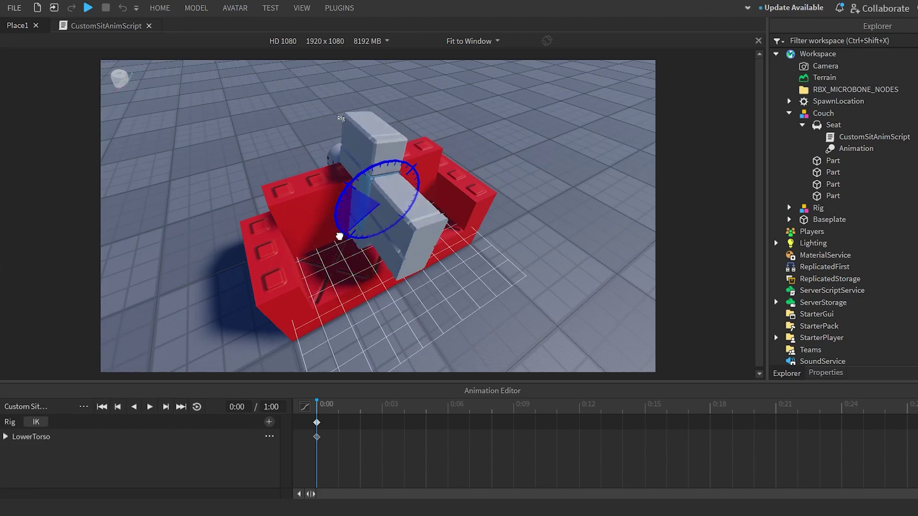
drag(376, 239, 428, 201)
right_drag(472, 255, 469, 248)
scroll(466, 244, down, 3)
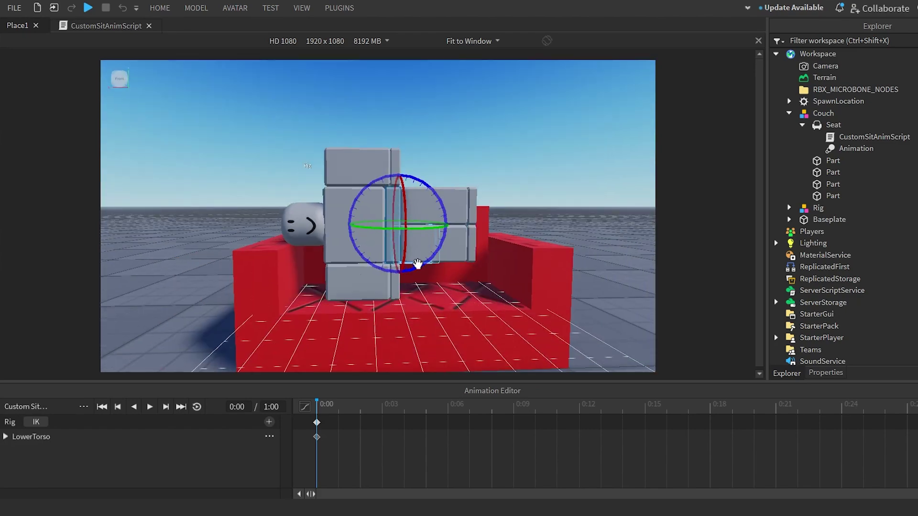
Rotate the RightUpperArm so the arm reaches out toward the front of the couch.
click(358, 285)
scroll(365, 285, up, 3)
right_drag(359, 285, 364, 285)
drag(277, 304, 199, 322)
scroll(340, 309, down, 3)
right_drag(349, 306, 339, 309)
scroll(339, 309, up, 2)
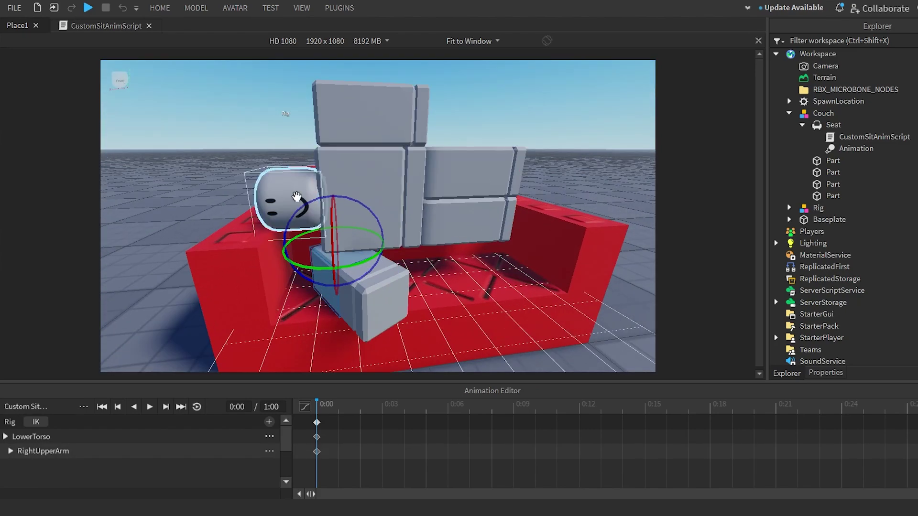
Tilt the head and lower the LowerTorso to bring the lying body closer to the couch seat.
key(r)
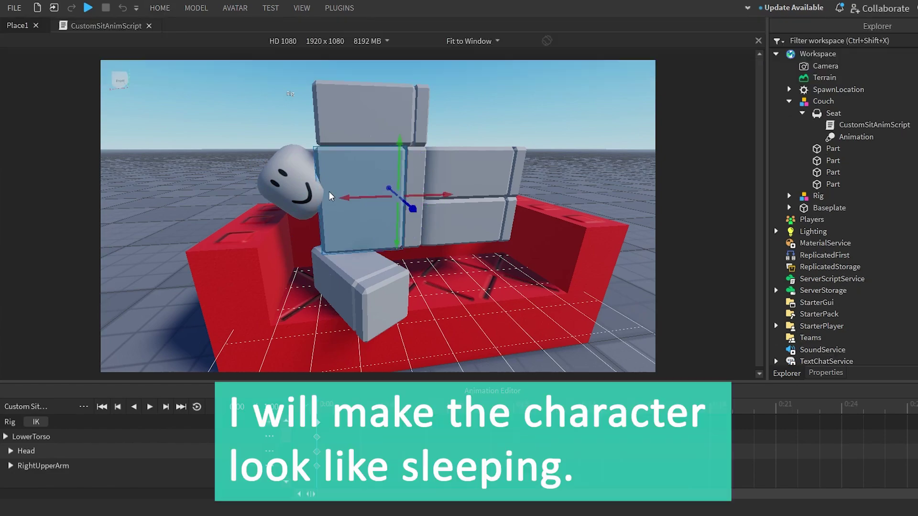
right_drag(398, 222, 363, 210)
drag(325, 204, 340, 205)
key(ctrl+z)
click(363, 202)
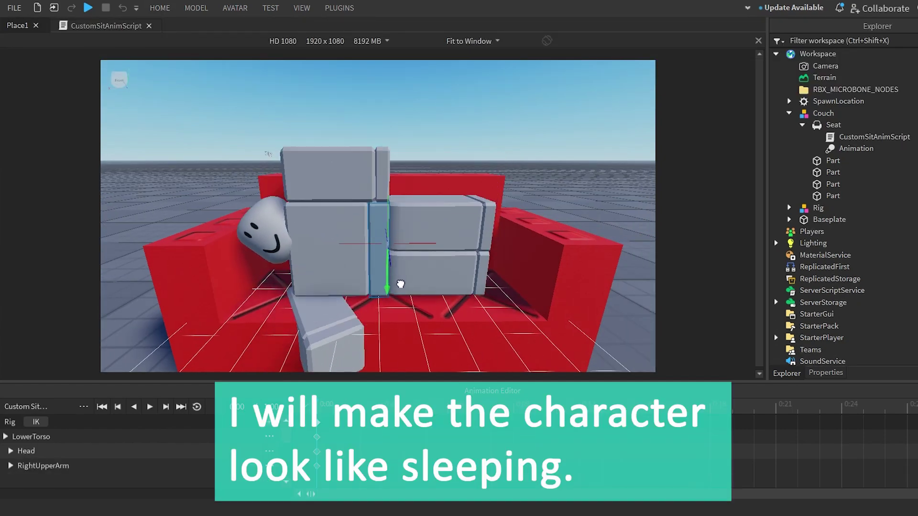
right_drag(400, 284, 400, 295)
scroll(400, 289, up, 3)
scroll(400, 288, down, 3)
Rotate the upper legs, lower legs and feet to bend both legs into a relaxed sleeping pose.
click(420, 123)
click(159, 8)
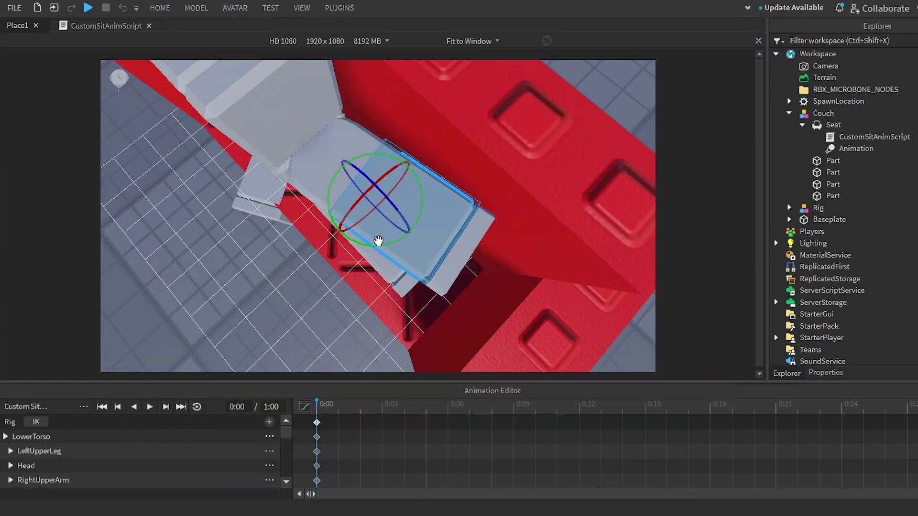
scroll(453, 268, up, 3)
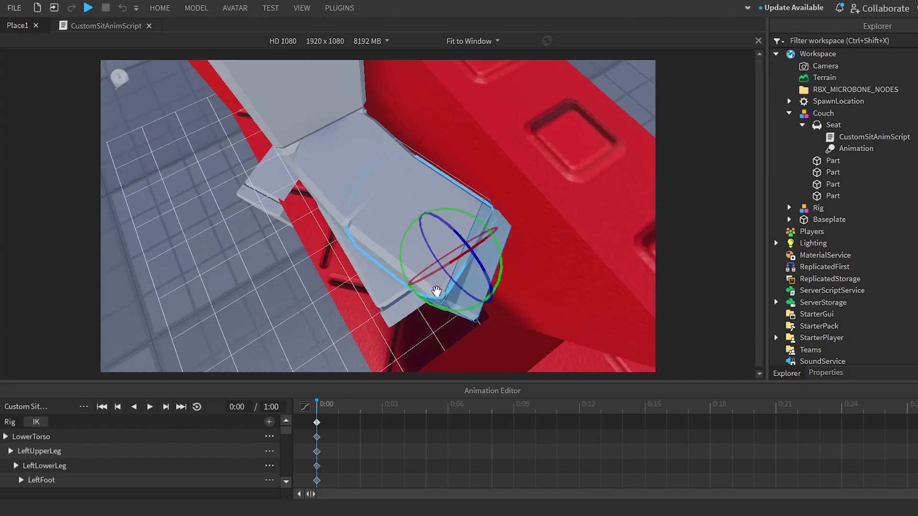
right_drag(436, 291, 330, 266)
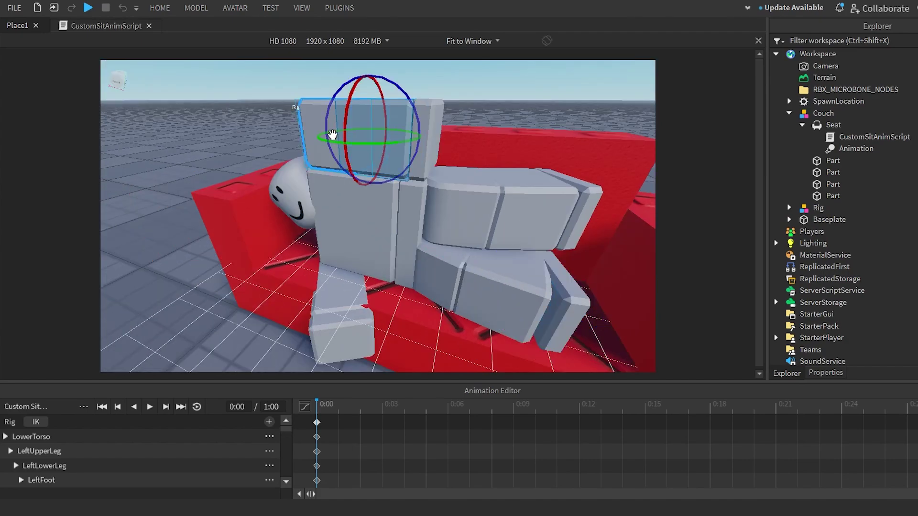
Rotate the left arm toward the couch's backrest and refine the head for the sleeping pose.
right_drag(334, 137, 389, 267)
drag(447, 200, 435, 180)
right_drag(435, 180, 321, 239)
click(311, 239)
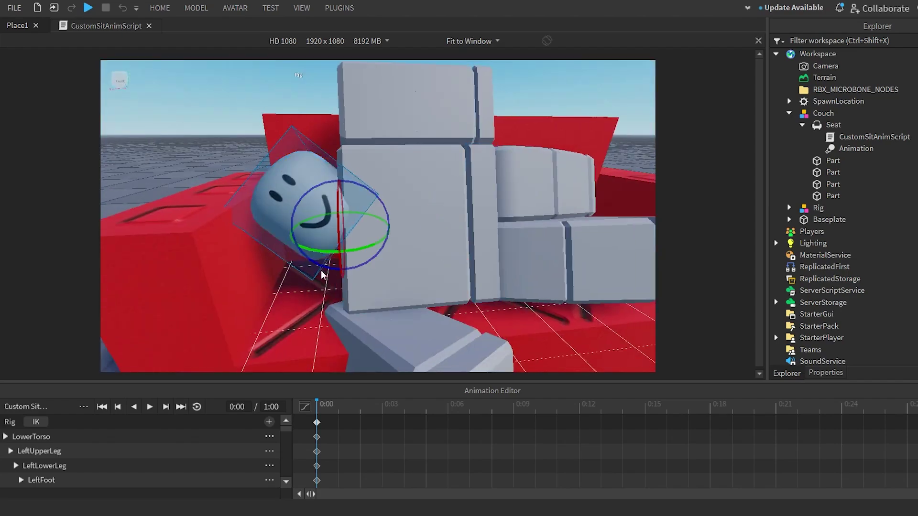
right_drag(322, 275, 355, 205)
click(413, 220)
drag(386, 249, 394, 248)
right_drag(393, 248, 387, 263)
scroll(387, 263, down, 4)
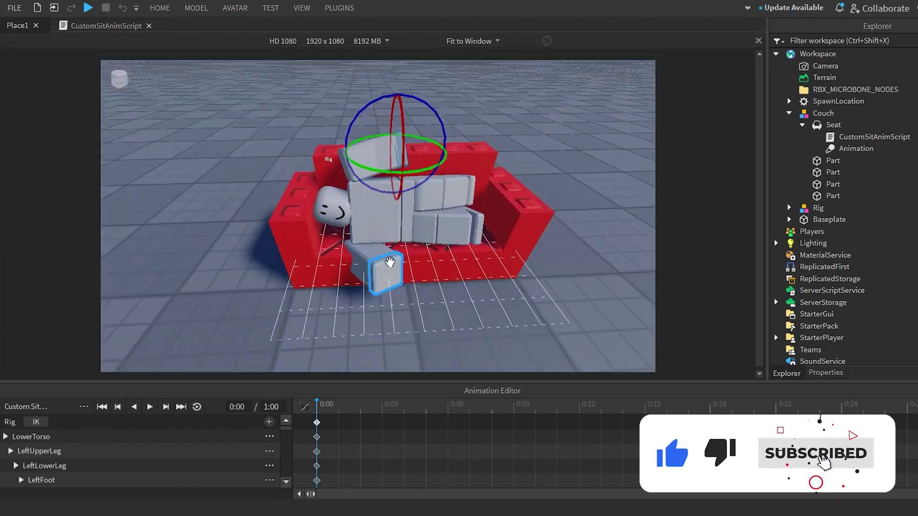
Rotate the lower segments of the right arm so it hangs over the front edge of the couch seat.
click(387, 263)
scroll(377, 263, up, 3)
drag(352, 292, 375, 290)
scroll(375, 287, up, 3)
click(375, 282)
drag(327, 340, 358, 355)
right_drag(406, 338, 416, 324)
scroll(416, 324, down, 5)
Rotate the LeftUpperArm so the raised arm lies nearly parallel to the body near the couch's backrest.
click(412, 215)
click(159, 8)
click(128, 39)
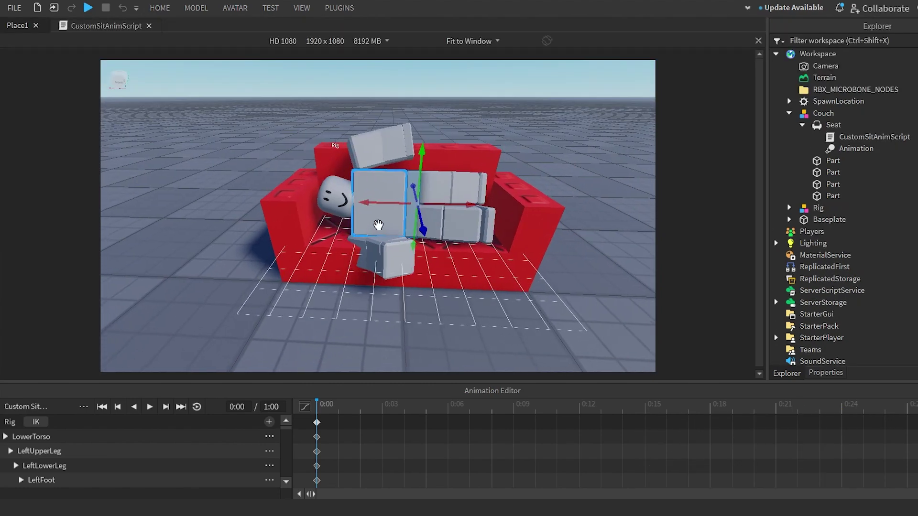
click(354, 161)
click(159, 8)
click(177, 38)
scroll(353, 172, up, 4)
drag(383, 168, 399, 178)
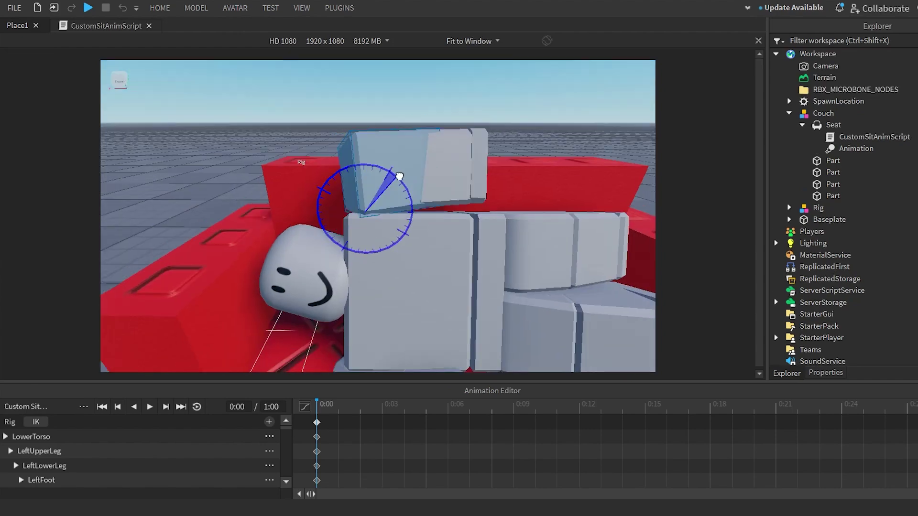
scroll(400, 182, down, 2)
Rotate the LowerTorso slightly about its green axis to adjust how the lying body is turned.
click(402, 282)
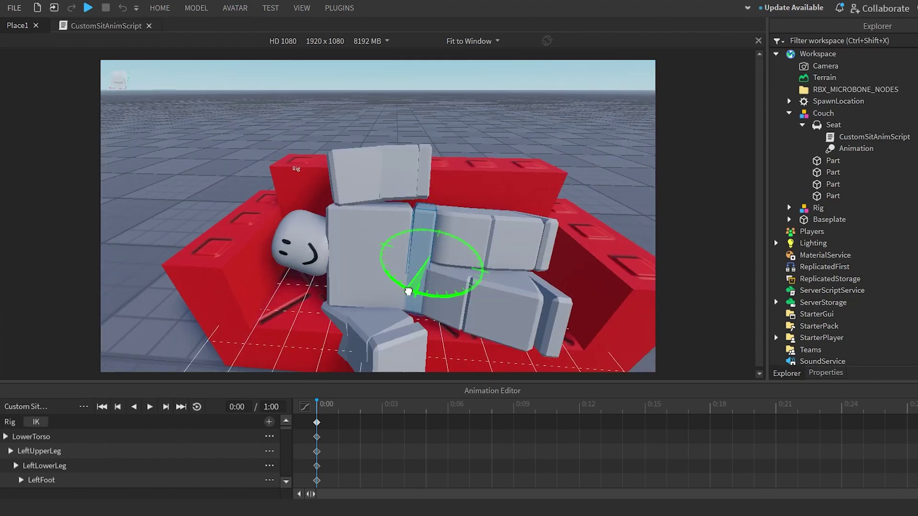
drag(408, 291, 407, 291)
right_drag(407, 291, 410, 294)
scroll(410, 295, down, 3)
Rotate the head on two axes so it rests more naturally beside the couch's armrest.
click(328, 211)
key(f)
drag(420, 169, 385, 164)
right_drag(402, 203, 401, 203)
scroll(401, 203, up, 4)
drag(372, 203, 346, 202)
scroll(352, 216, down, 3)
right_drag(352, 217, 404, 235)
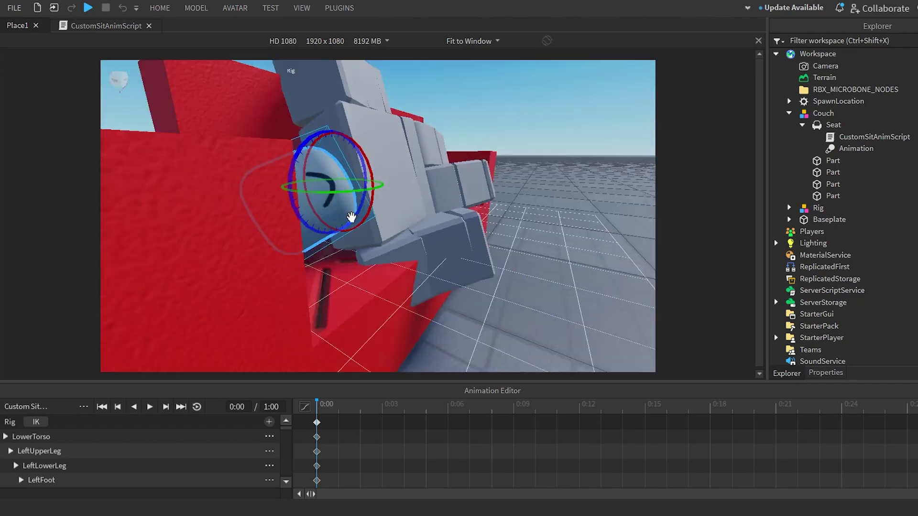
Rotate the RightUpperArm so the arm extends alongside the torso at the front of the couch.
scroll(359, 220, up, 2)
click(404, 236)
drag(404, 254, 416, 250)
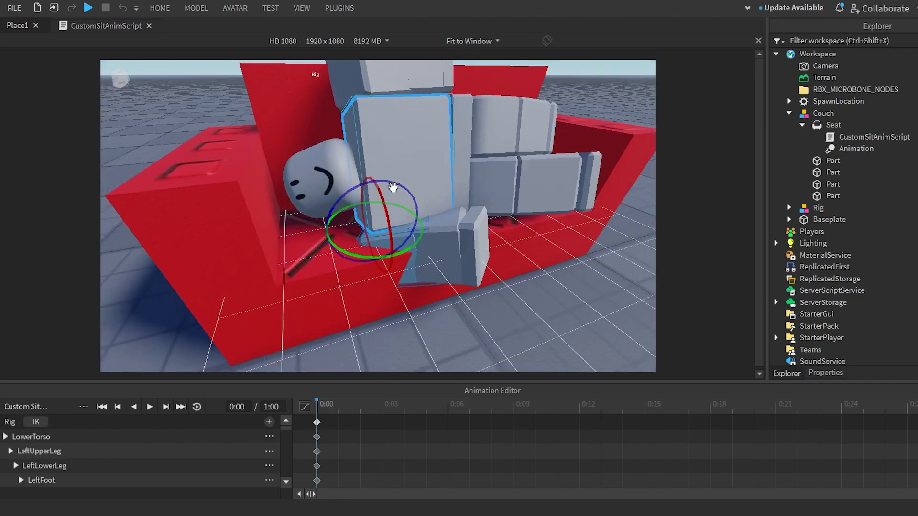
Move the LowerTorso down toward the couch seat and rotate it to tilt the whole body.
click(461, 158)
click(159, 8)
click(125, 42)
drag(483, 173, 477, 191)
right_drag(478, 190, 478, 191)
click(160, 7)
click(175, 42)
scroll(377, 179, up, 3)
drag(357, 164, 412, 159)
scroll(377, 178, down, 3)
Move the LowerTorso again to reposition the tilted body on the couch seat.
click(162, 8)
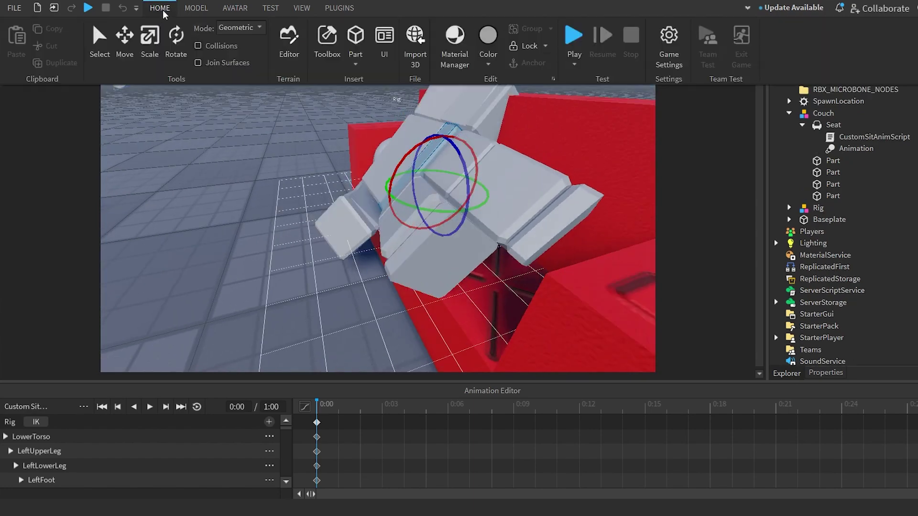
click(125, 42)
right_drag(371, 186, 371, 186)
drag(371, 186, 389, 192)
scroll(389, 192, down, 3)
right_drag(389, 192, 358, 180)
Rotate the limbs so one leg rises diagonally against the backrest, the other lies along the seat, and the front arm hangs down.
click(335, 88)
click(167, 10)
click(175, 42)
drag(364, 156, 352, 149)
right_drag(354, 215, 354, 215)
click(354, 268)
drag(356, 301, 372, 296)
mouse_move(391, 242)
mouse_down()
mouse_move(381, 233)
mouse_move(389, 244)
mouse_up()
right_drag(389, 266, 389, 266)
scroll(389, 266, down, 3)
click(381, 211)
drag(384, 249, 402, 226)
drag(347, 233, 336, 176)
scroll(461, 313, down, 3)
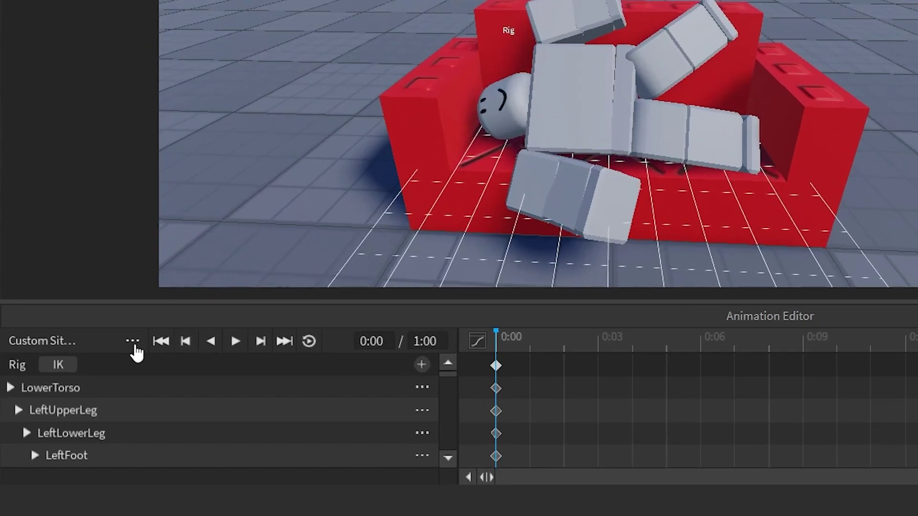
Set the animation priority to Action and enable looping for the custom sit animation.
click(84, 407)
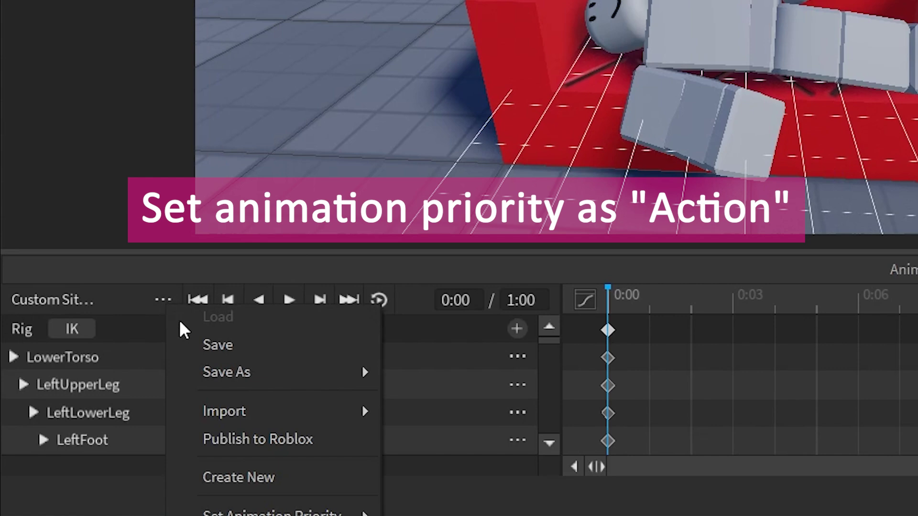
mouse_move(273, 513)
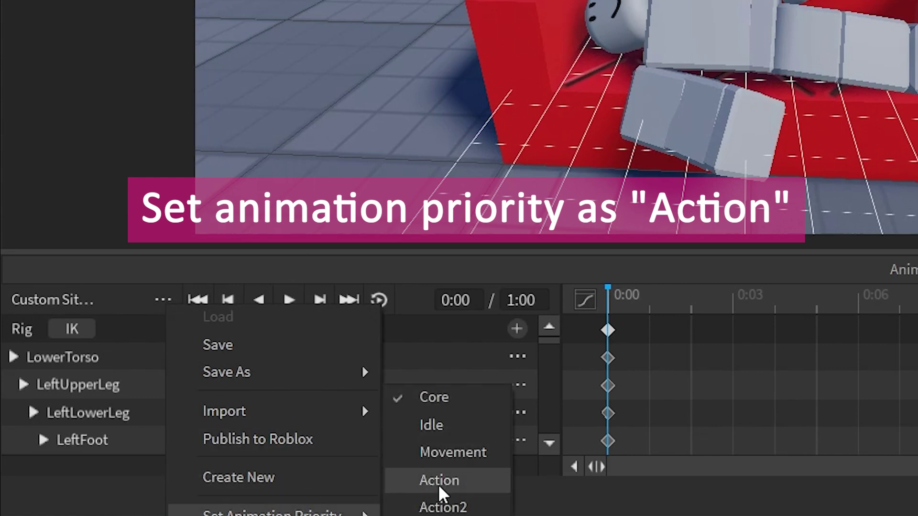
click(451, 480)
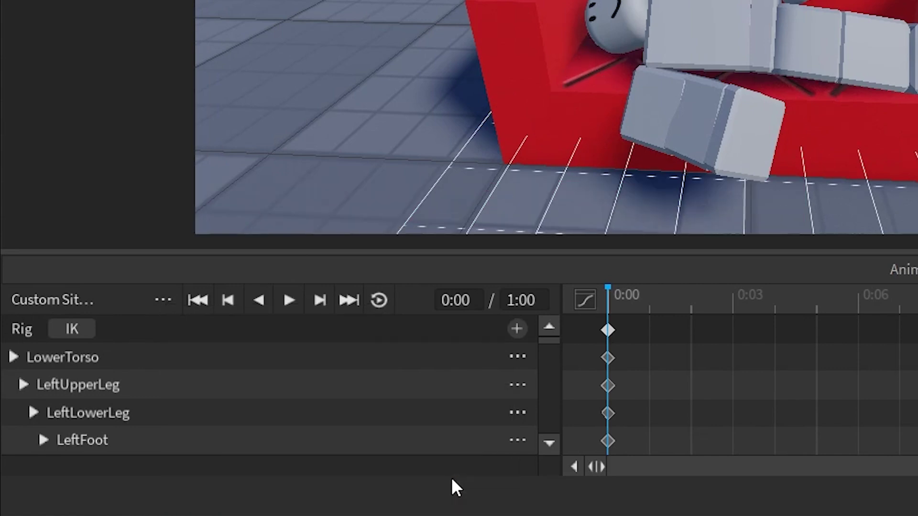
click(379, 308)
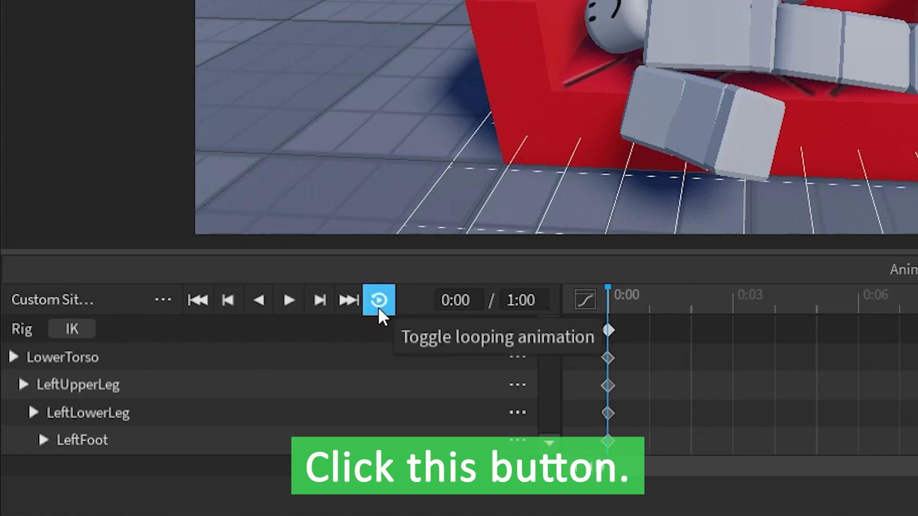
Publish the animation to Roblox as Custom Sit Animation, copy its asset ID, and exit the asset configuration.
click(164, 301)
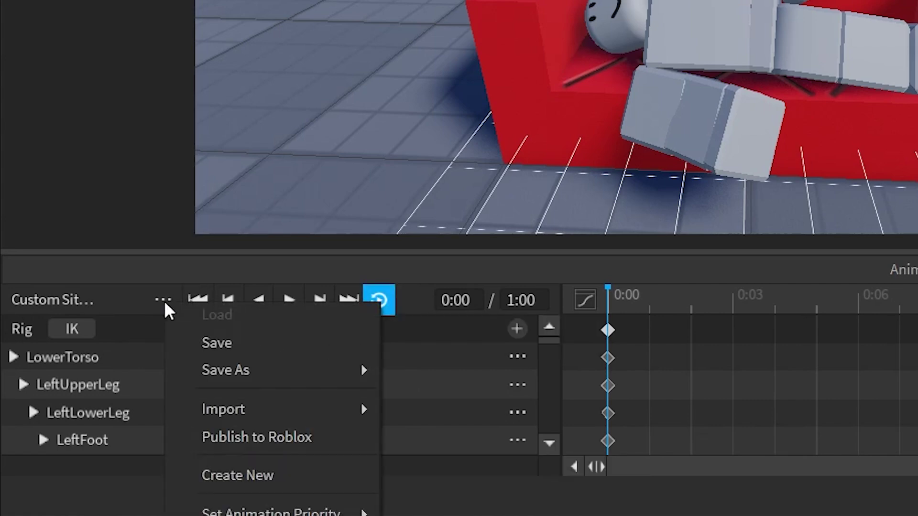
click(294, 438)
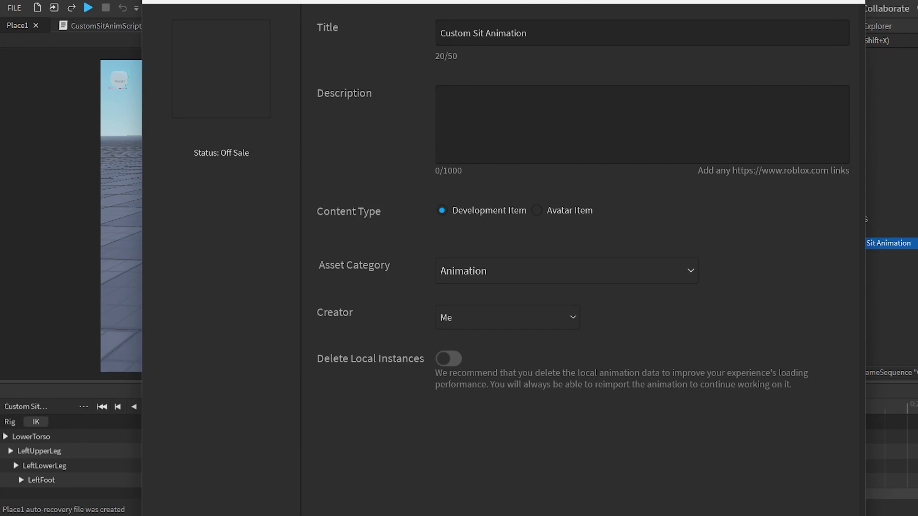
drag(571, 1, 558, 48)
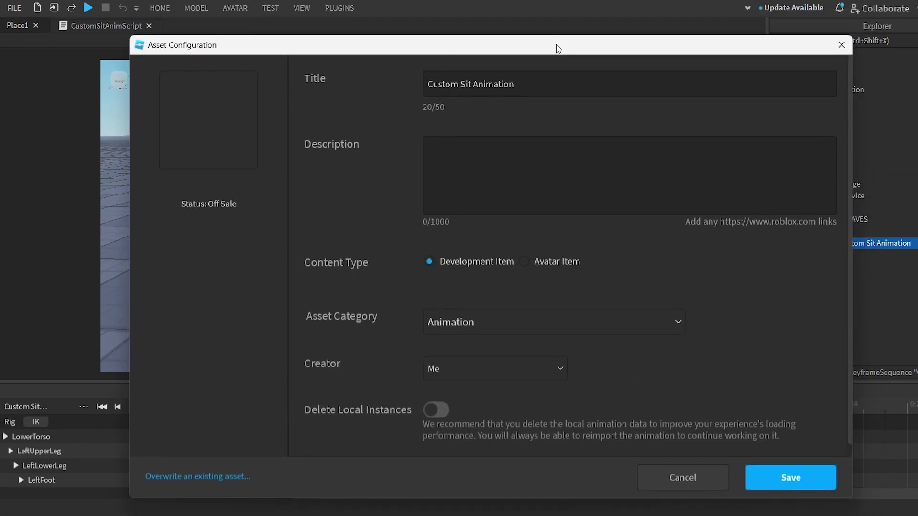
click(779, 479)
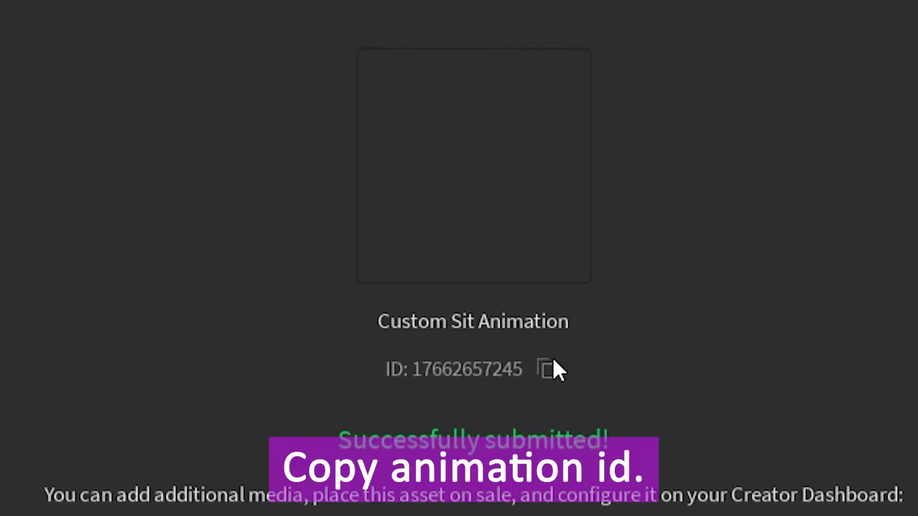
click(547, 370)
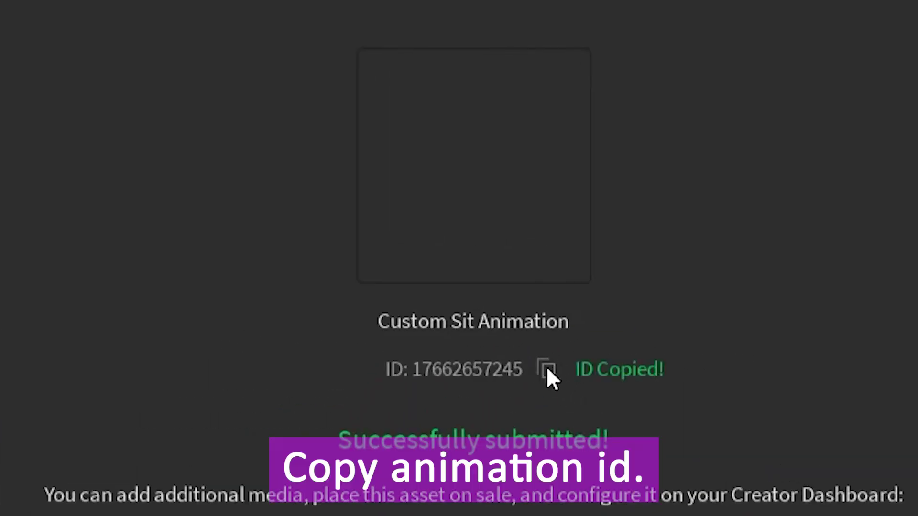
click(503, 448)
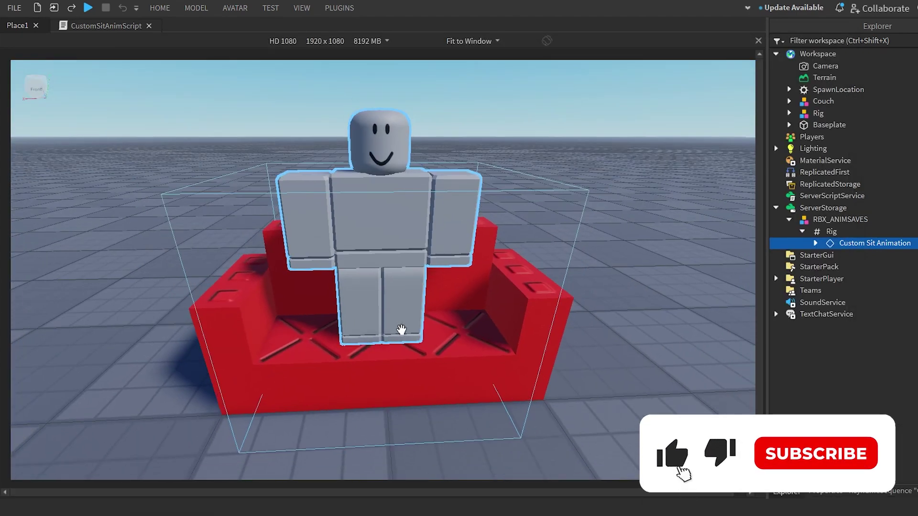
Move the Rig off the couch onto the ground beside it.
scroll(401, 330, down, 3)
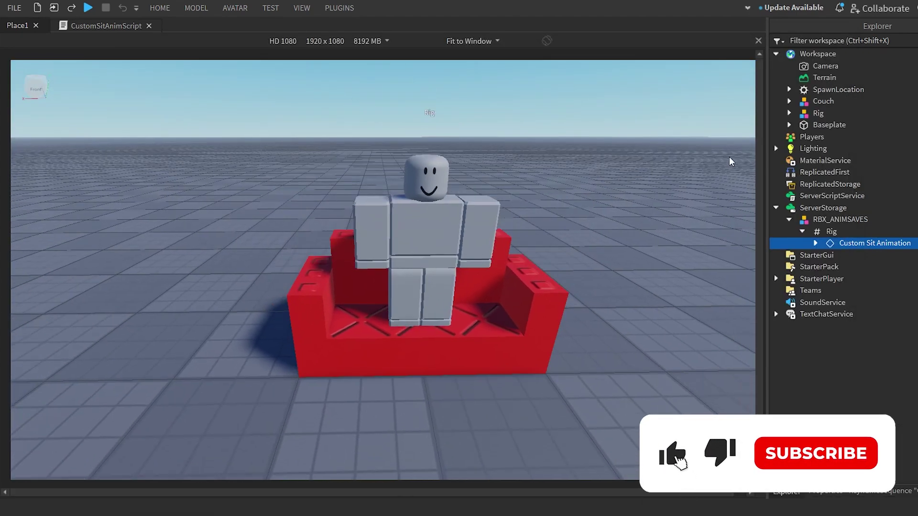
click(818, 113)
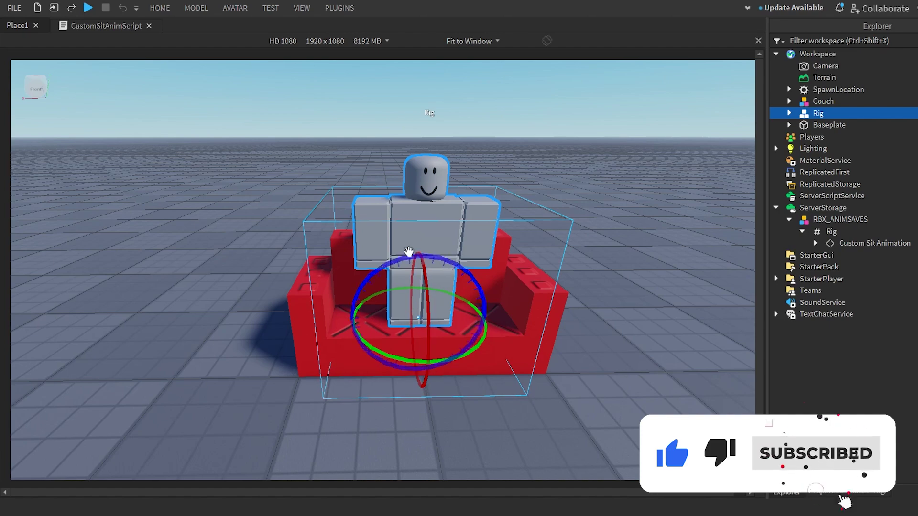
drag(410, 250, 160, 354)
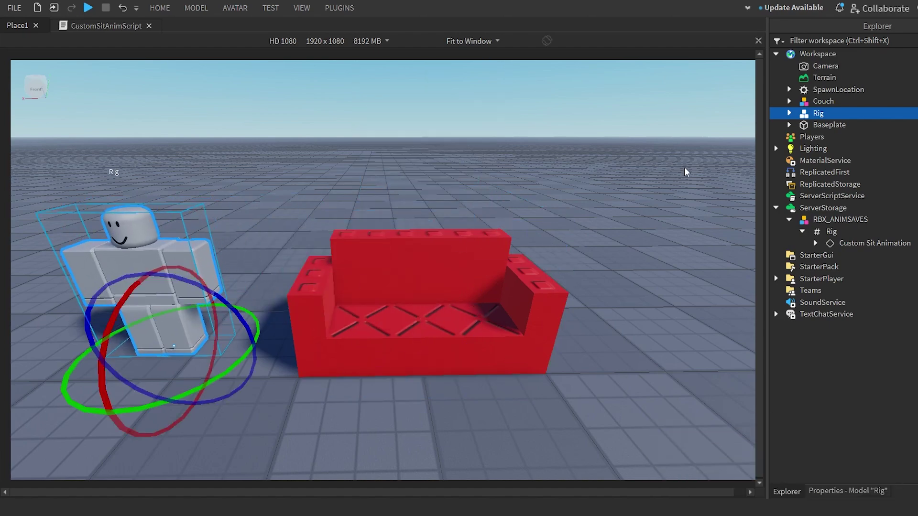
click(837, 89)
click(822, 101)
click(788, 101)
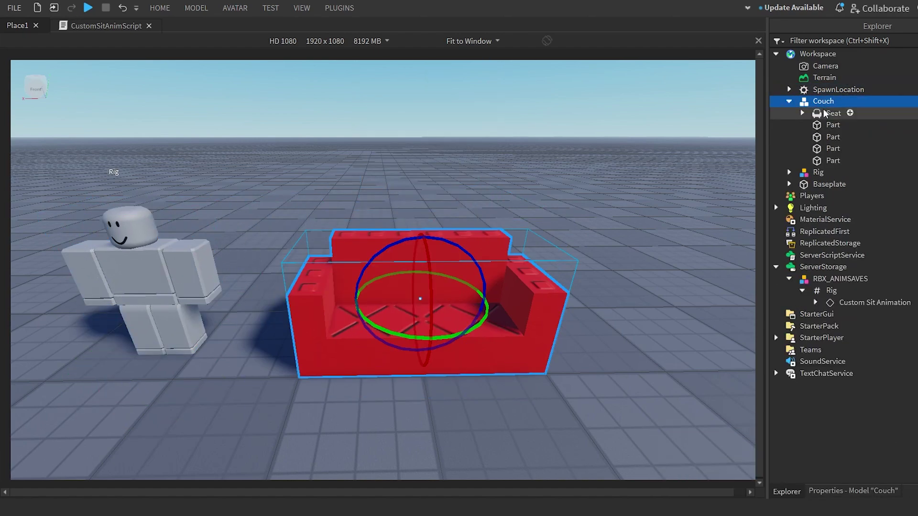
click(803, 113)
click(846, 138)
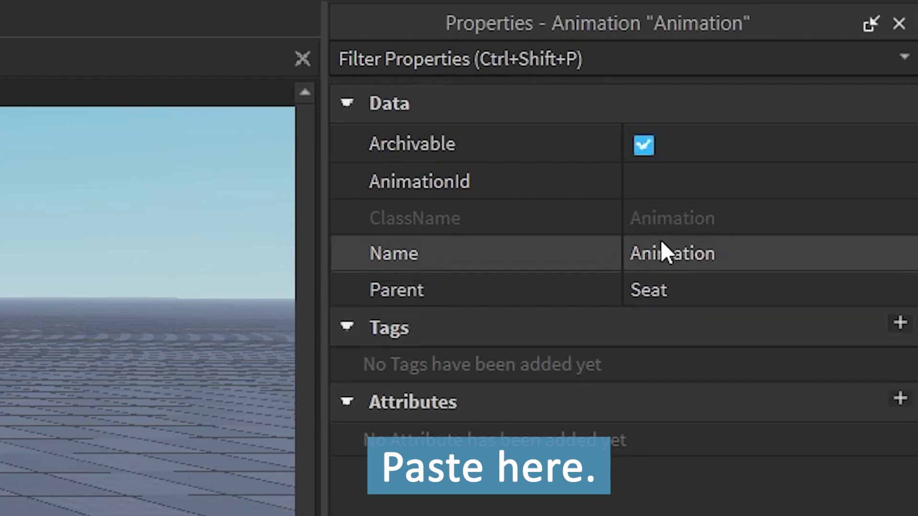
click(681, 183)
key(ctrl+v)
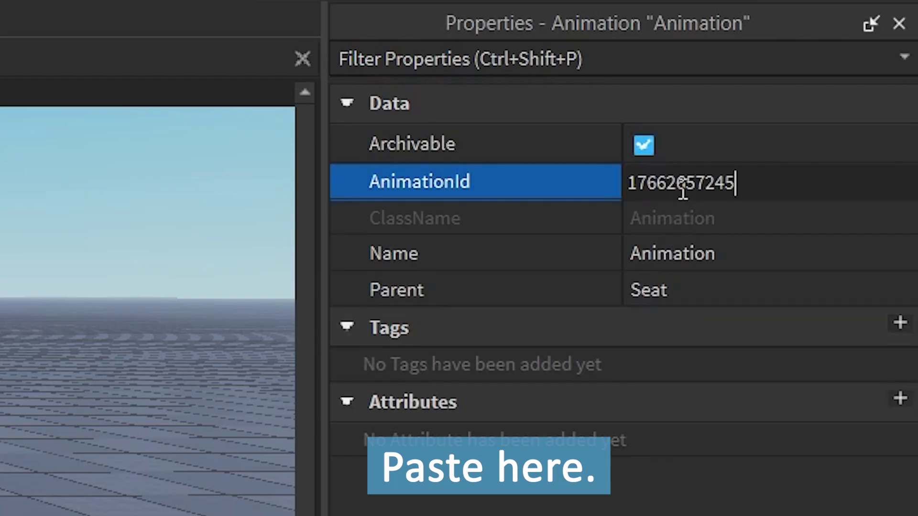
key(Return)
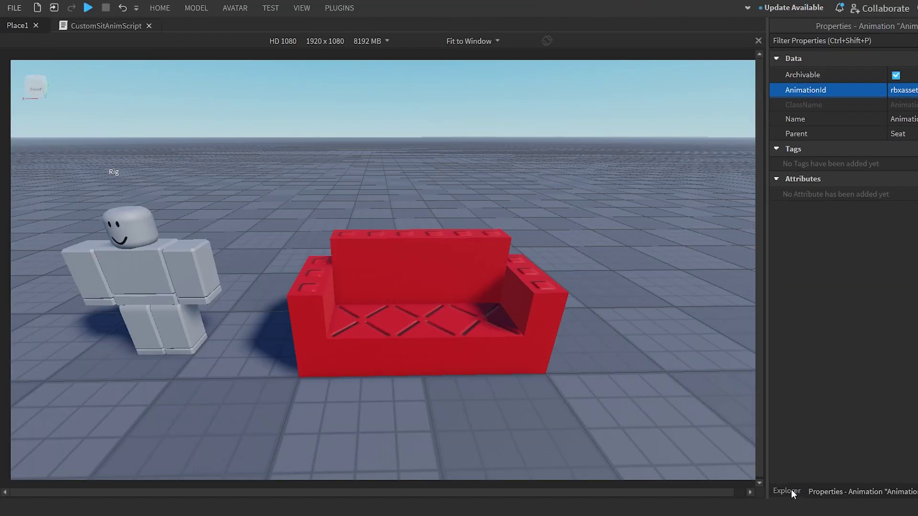
click(787, 491)
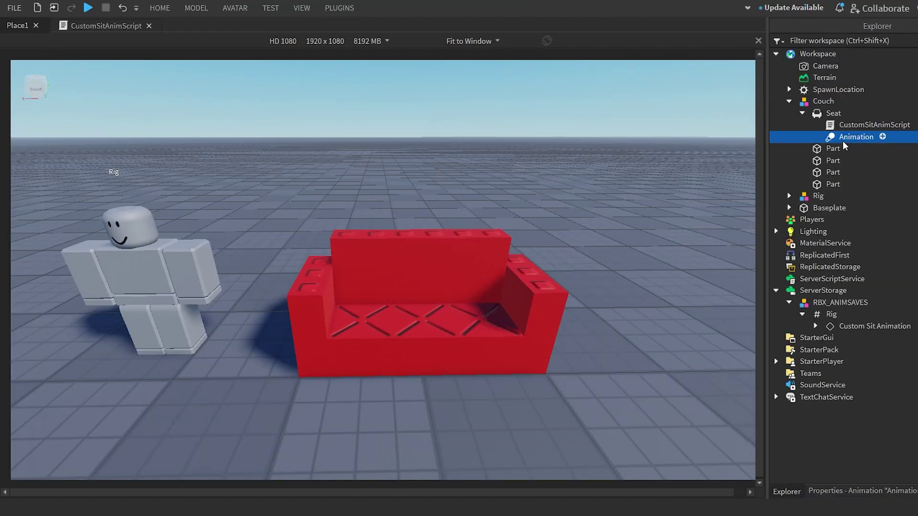
click(749, 139)
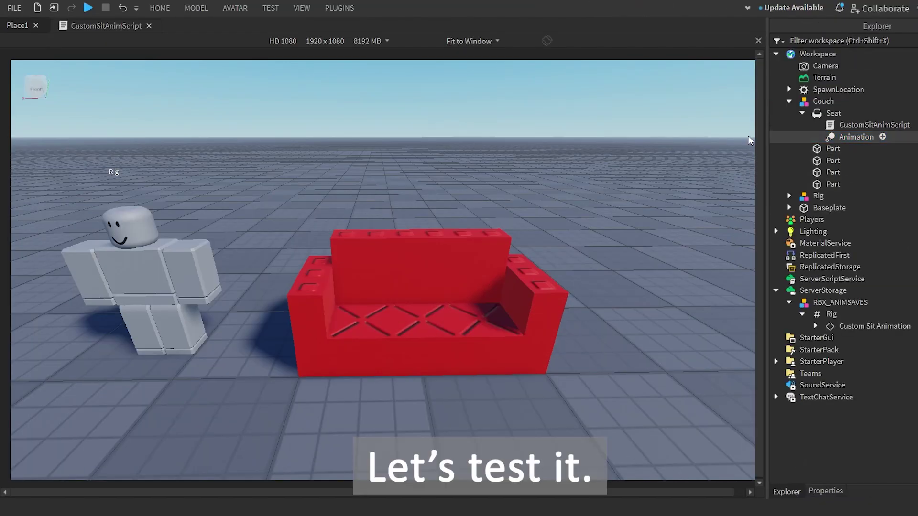
Start a playtest and walk the avatar onto the couch seat to check the sleeping animation.
click(88, 9)
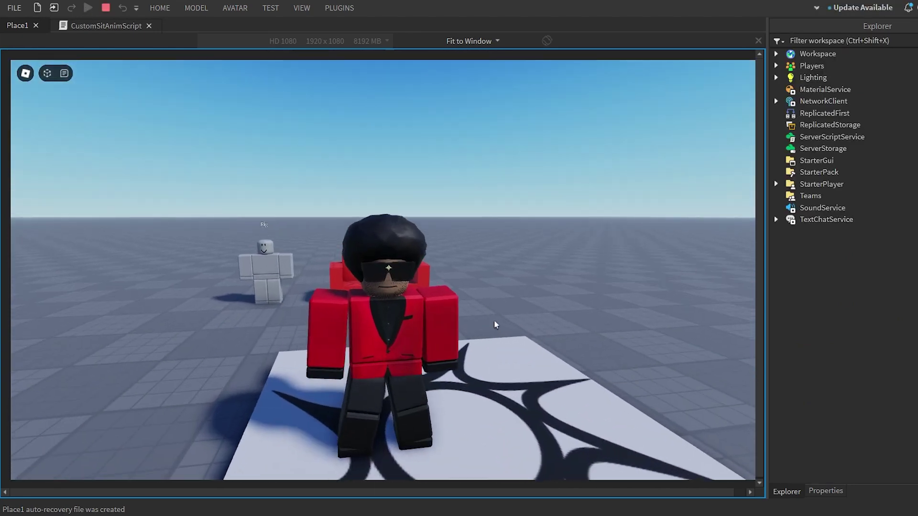
key(w)
right_drag(494, 320, 494, 321)
right_drag(564, 375, 554, 387)
scroll(565, 375, up, 2)
scroll(564, 374, down, 5)
scroll(553, 387, up, 1)
Make the avatar jump off the couch, walk it around, and bring it back onto the seat.
key(space)
key(s)
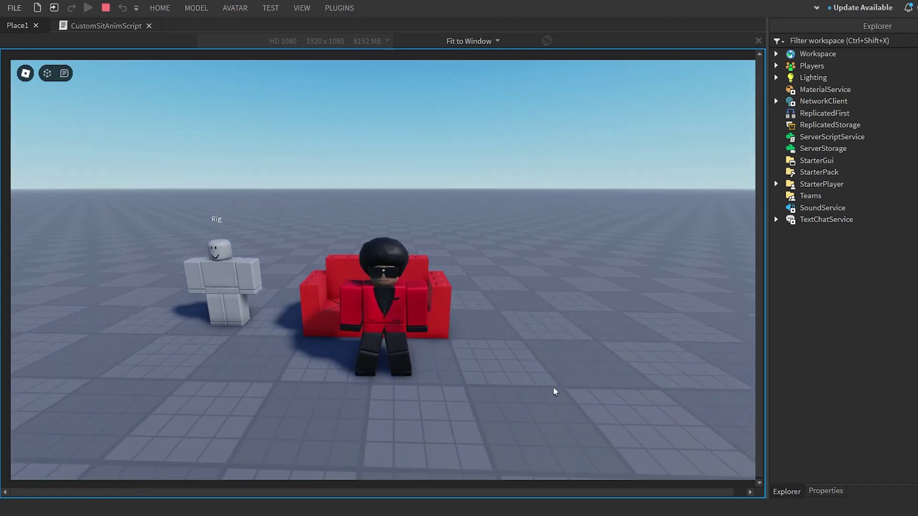
key(s)
key(w)
key(s)
key(w)
key(a)
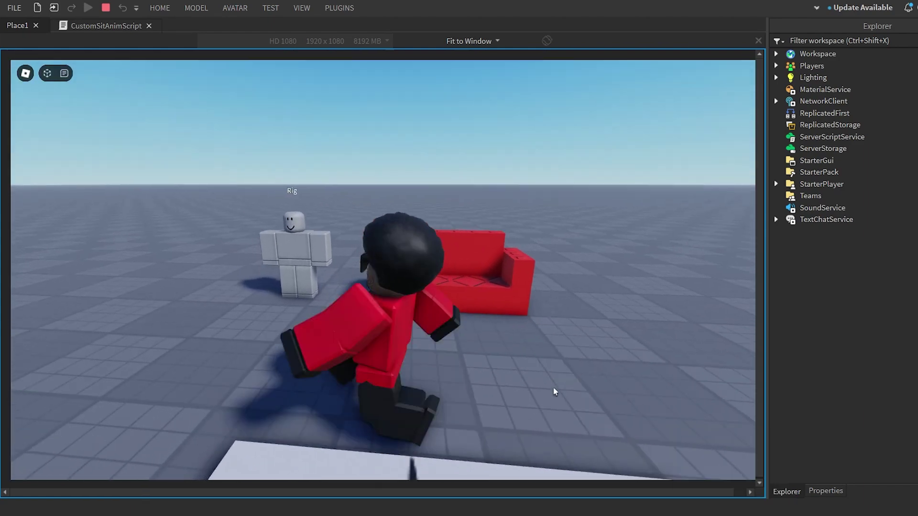
key(w)
right_drag(553, 392, 554, 391)
scroll(553, 391, down, 1)
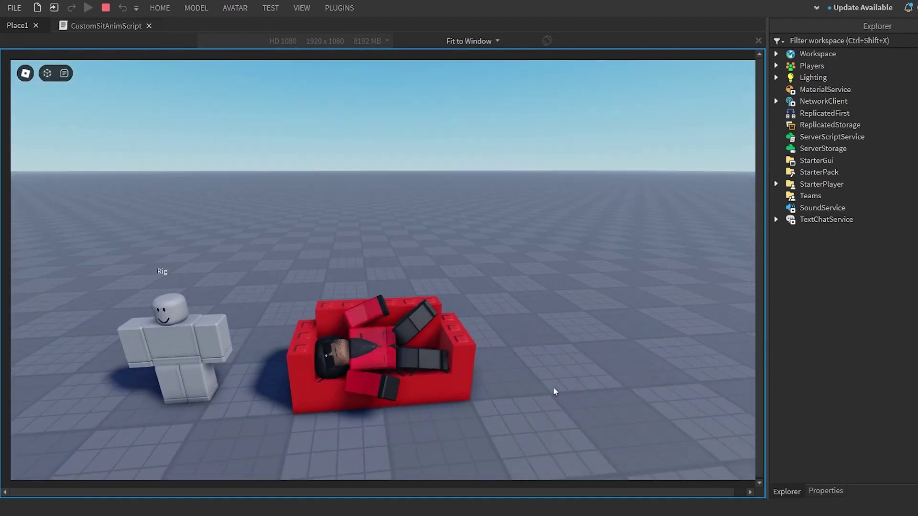
Get the avatar off the couch once more and seat it again to check the animation up close.
right_drag(553, 407, 553, 407)
key(space)
key(s)
scroll(553, 408, up, 4)
key(w)
key(w)
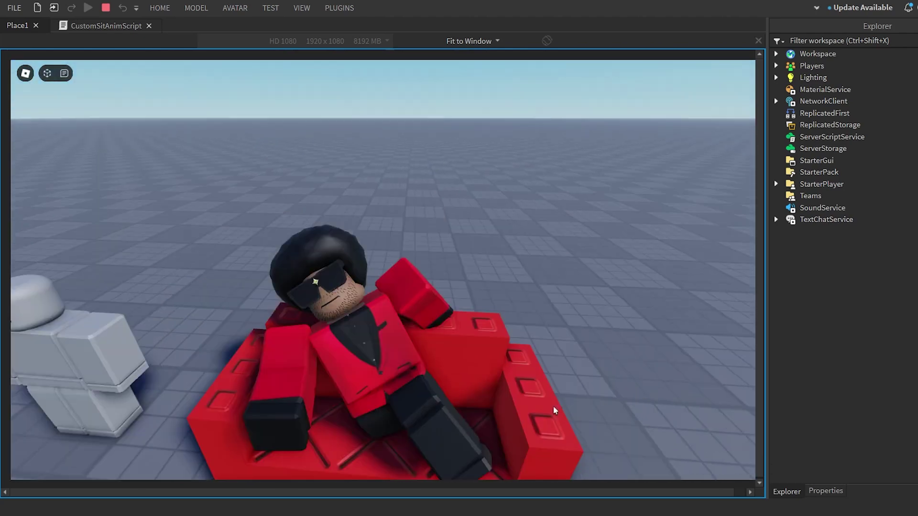